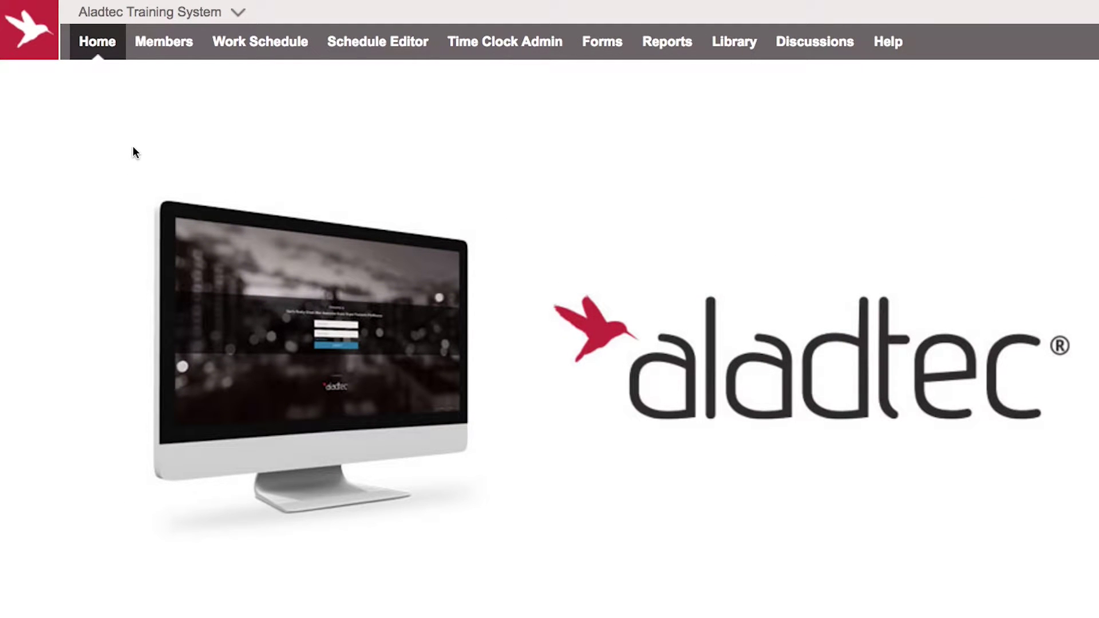
Go to Setup from the Aladtec Training System menu to reach the General settings page
left_click(240, 16)
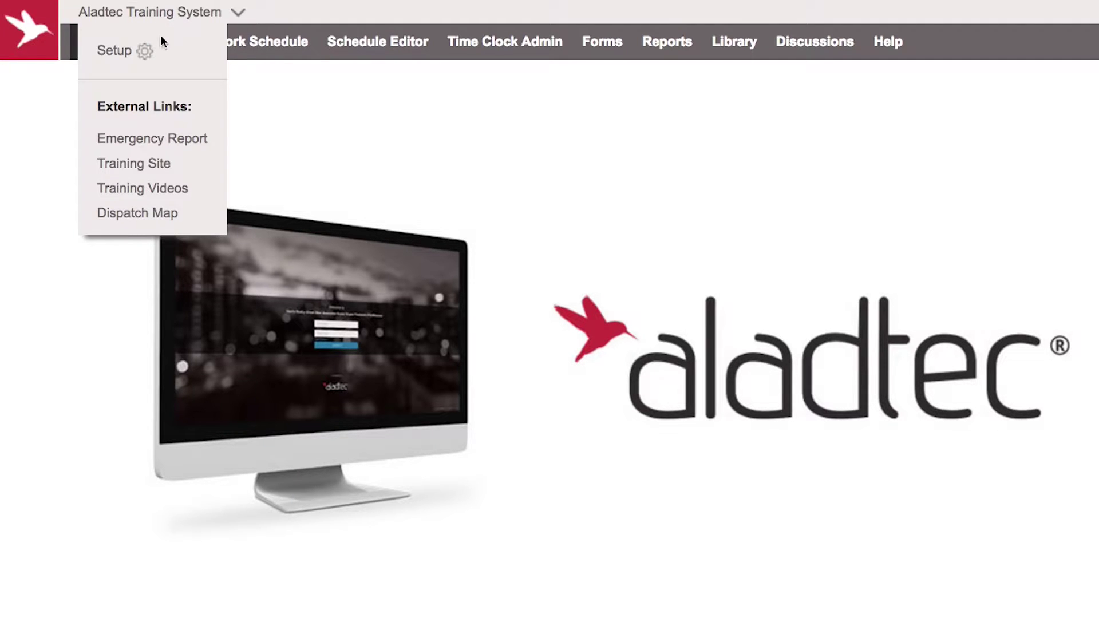
left_click(110, 53)
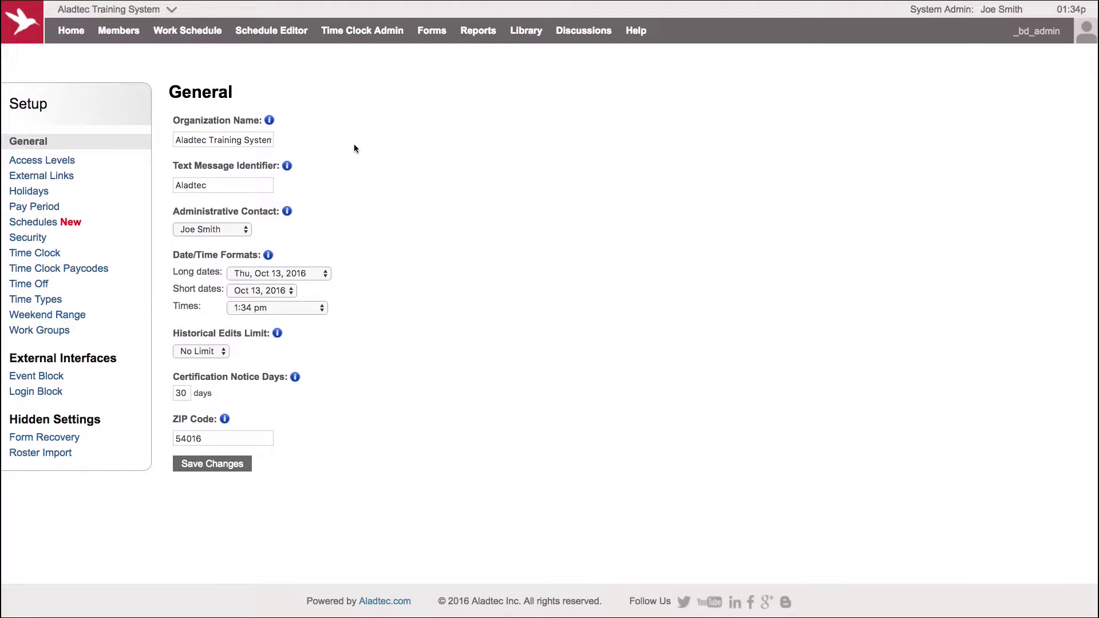
Go to Access Levels and expand Top Level Administrator to show its 30-minute auto-logout
left_click(43, 165)
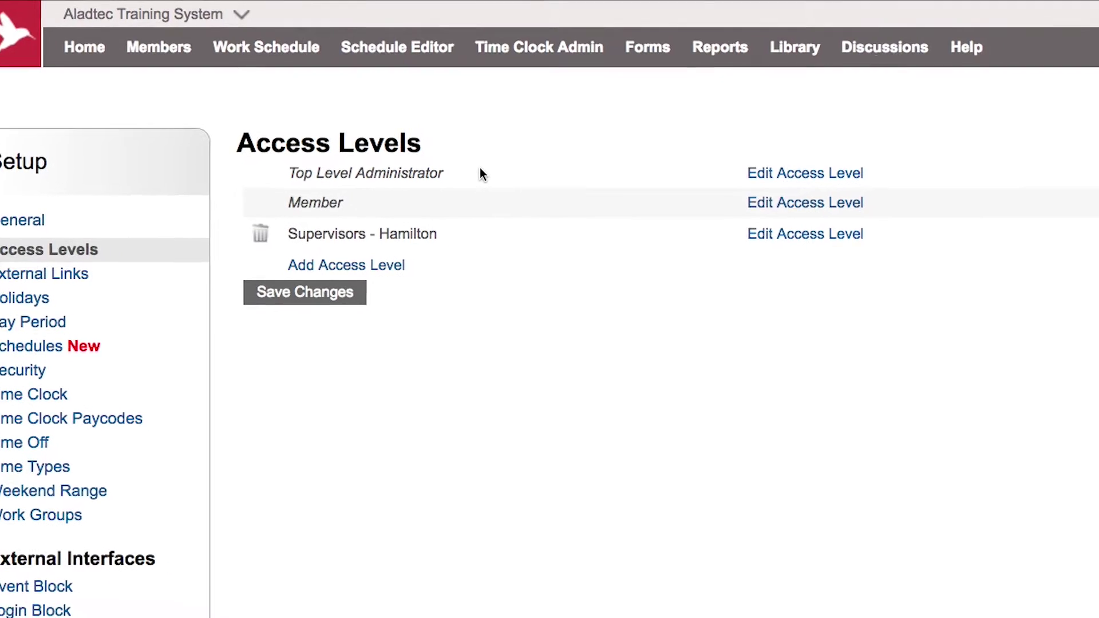
left_click(640, 155)
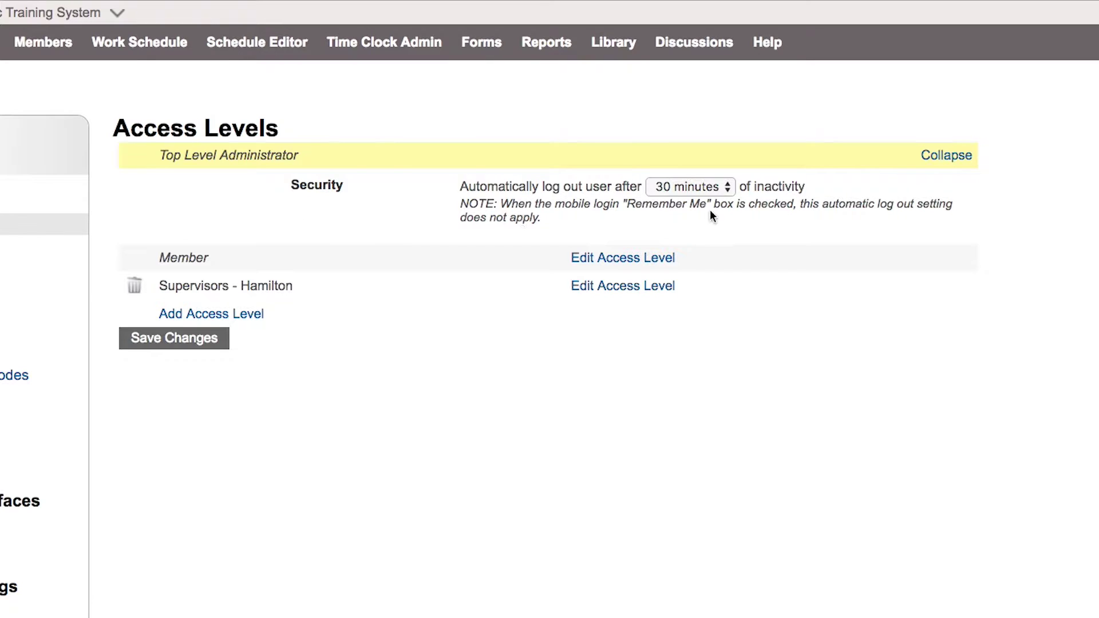
Review the auto-logout times, keep 30 minutes, and collapse Top Level Administrator
left_click(714, 189)
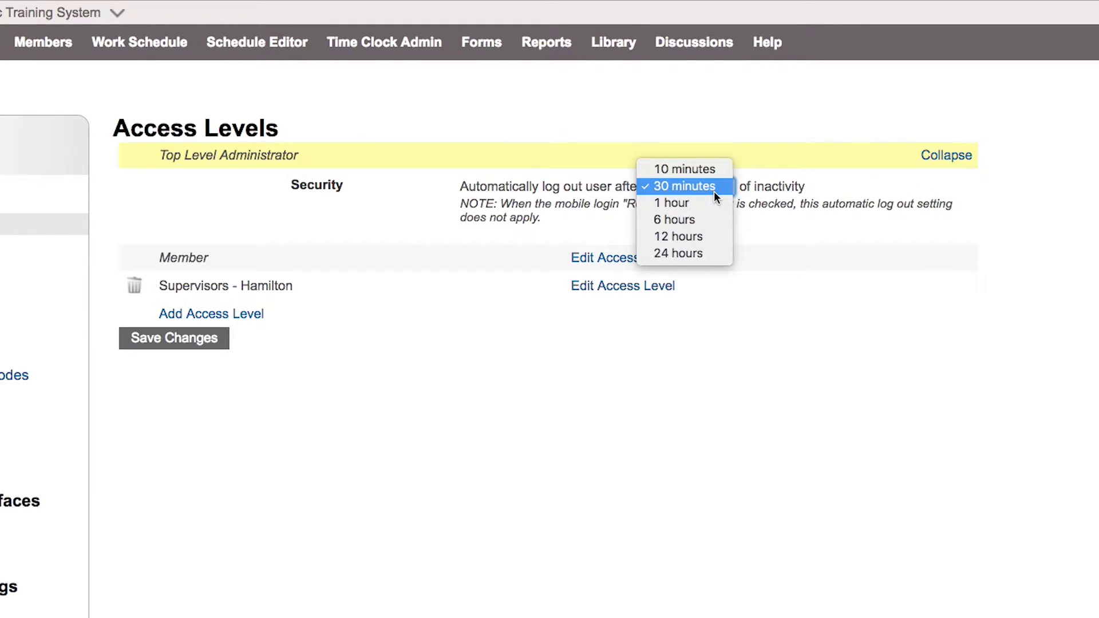
left_click(884, 222)
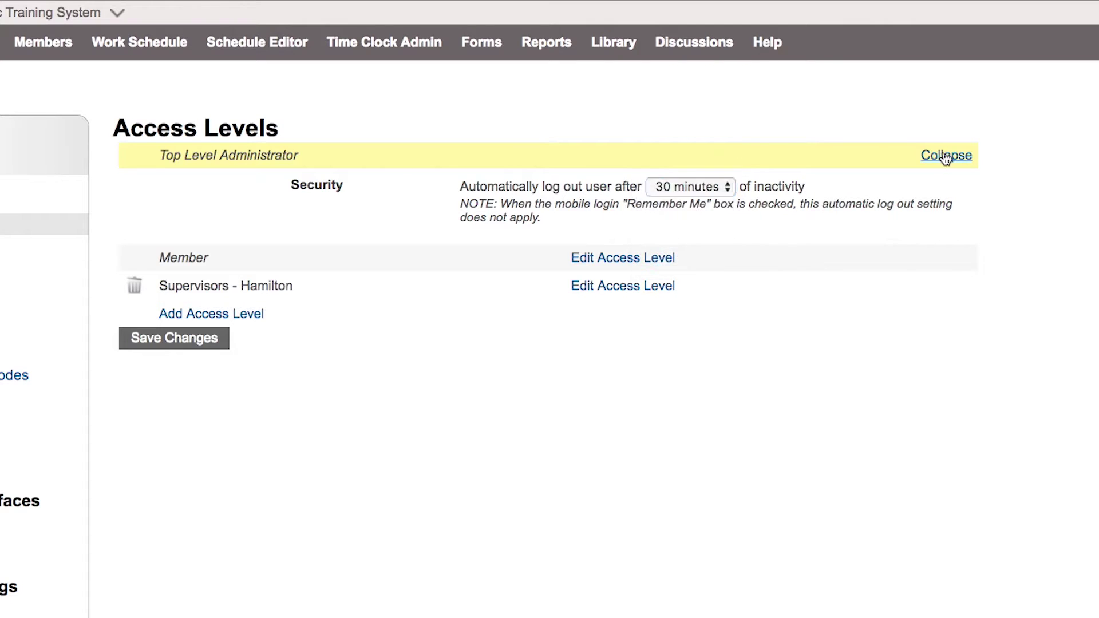
left_click(945, 155)
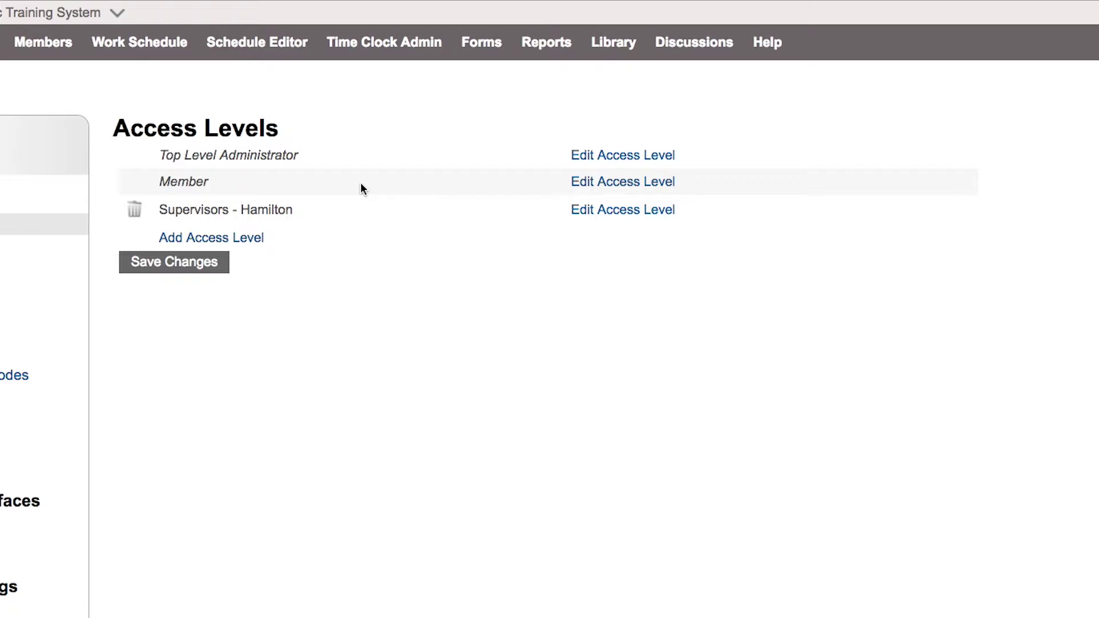
left_click(635, 182)
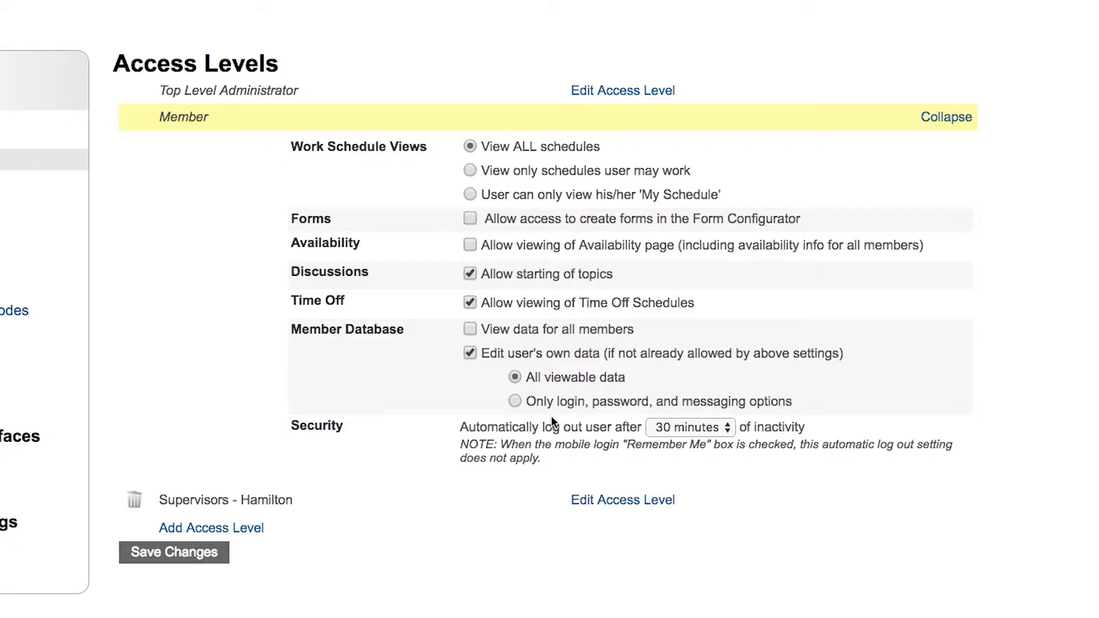
left_click(952, 118)
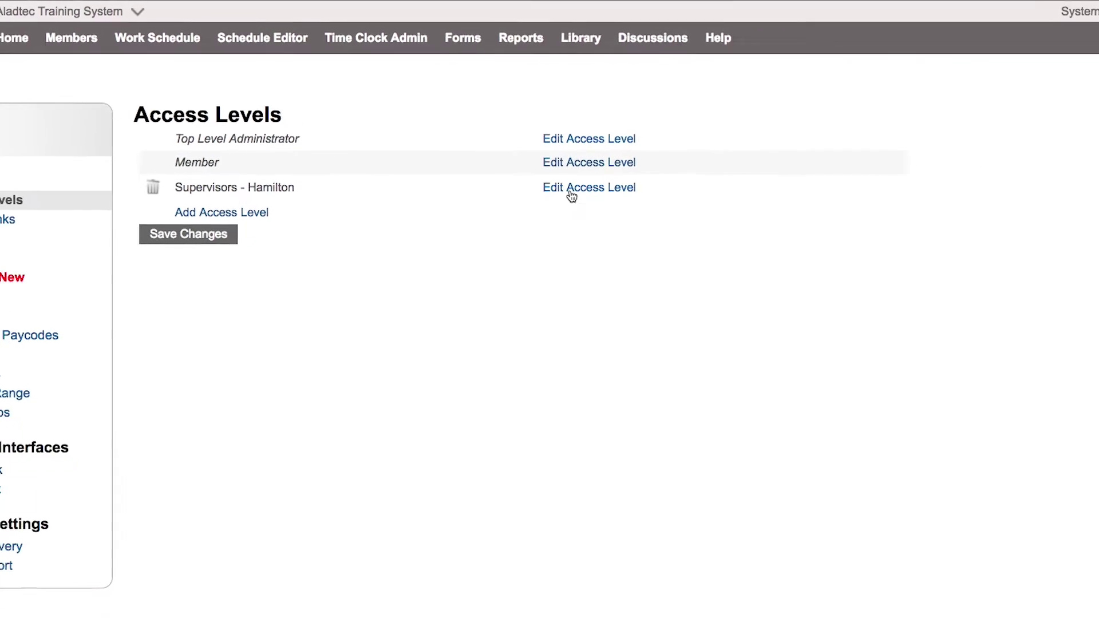
left_click(624, 211)
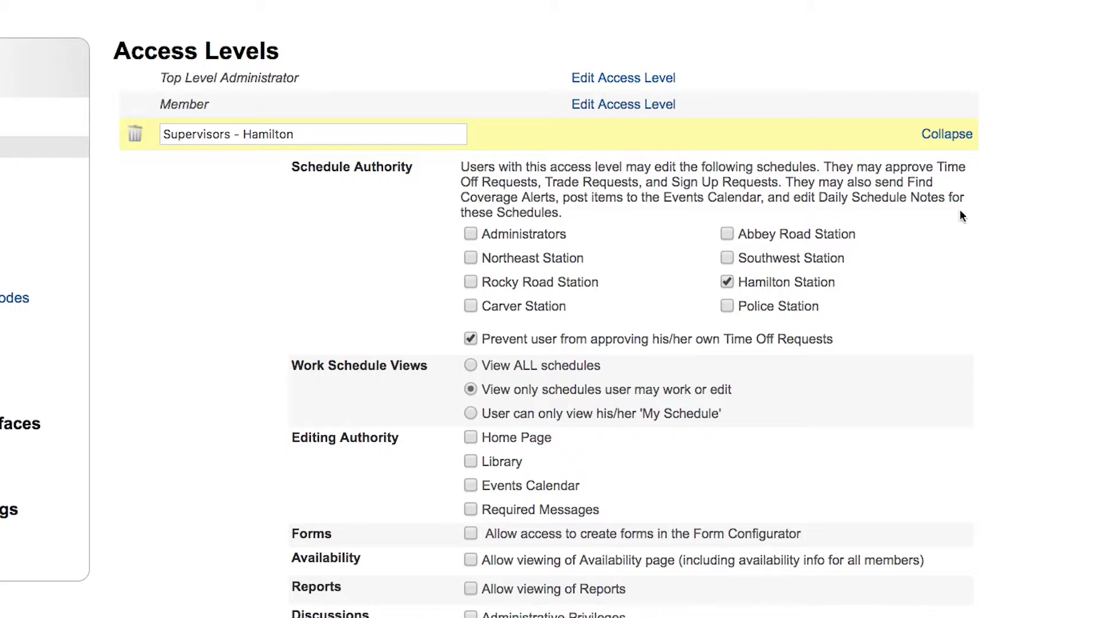
left_click(948, 135)
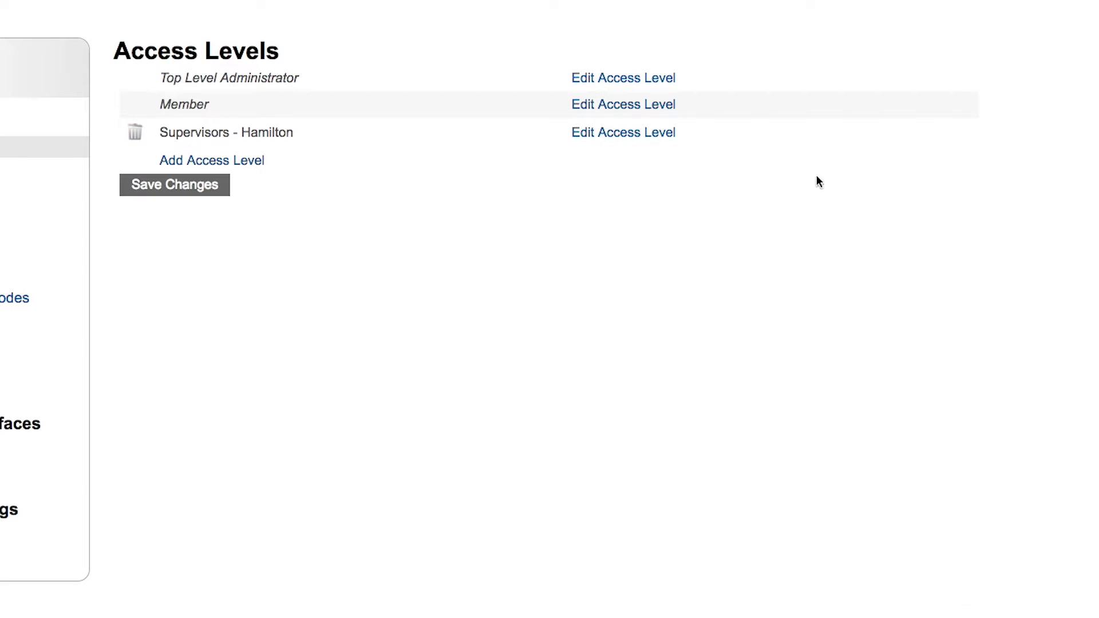
Add a new access level named 'Scheduler'
left_click(263, 159)
left_click_drag(306, 171, 137, 168)
type("Scheduler")
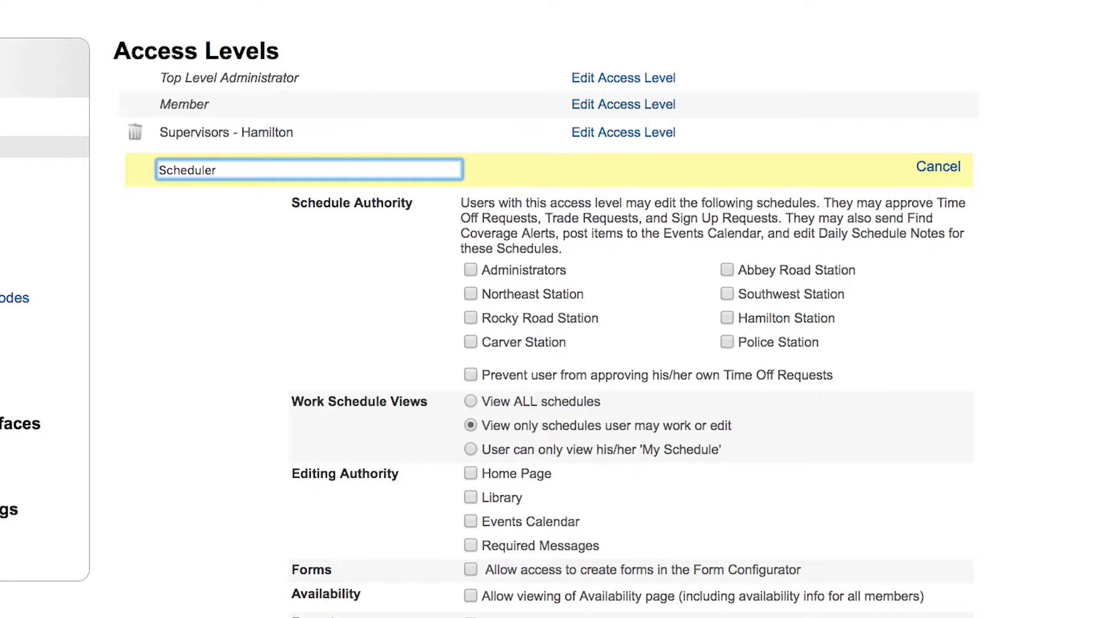
Grant Scheduler authority over the Administrators, Northeast, Rocky Road and Carver Station schedules
left_click(471, 270)
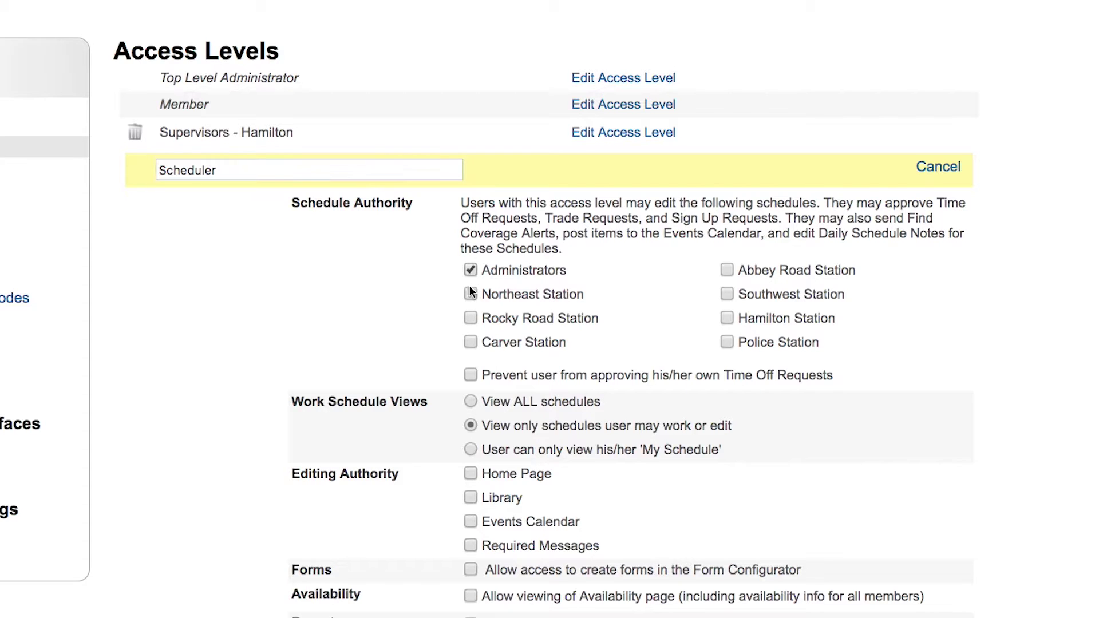
left_click(472, 295)
left_click(472, 317)
left_click(471, 342)
scroll(410, 337, "down", 4)
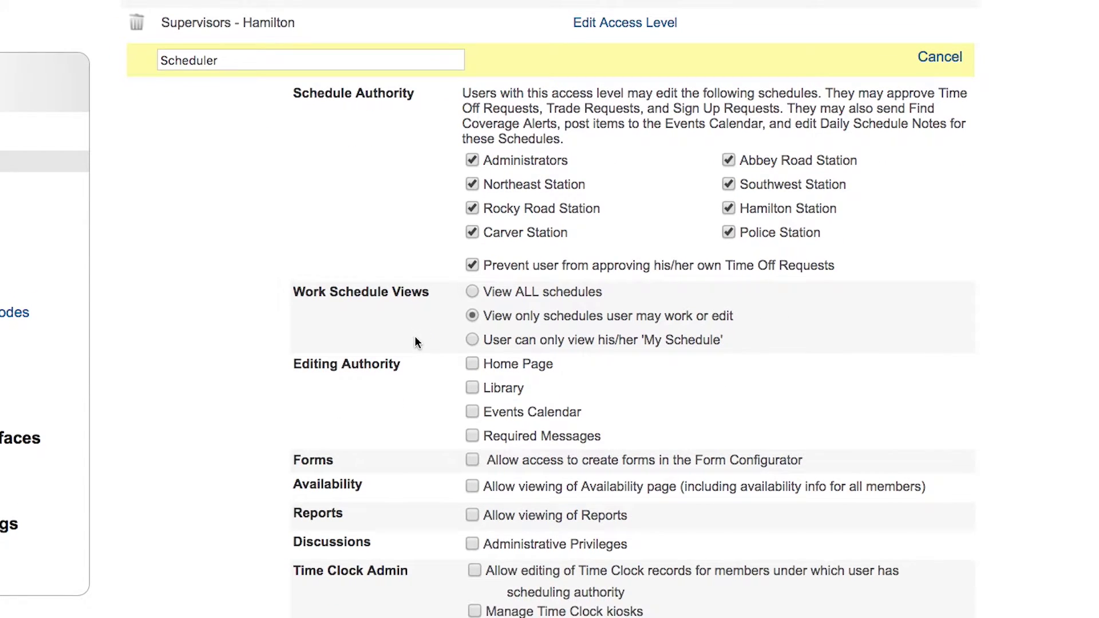
scroll(416, 341, "down", 4)
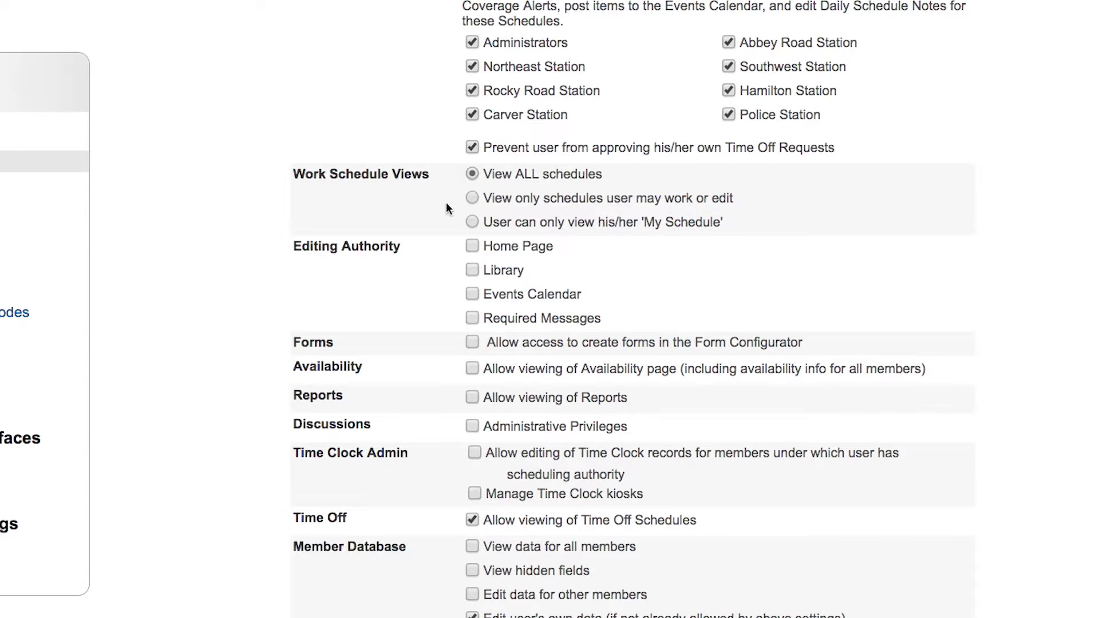
left_click(472, 198)
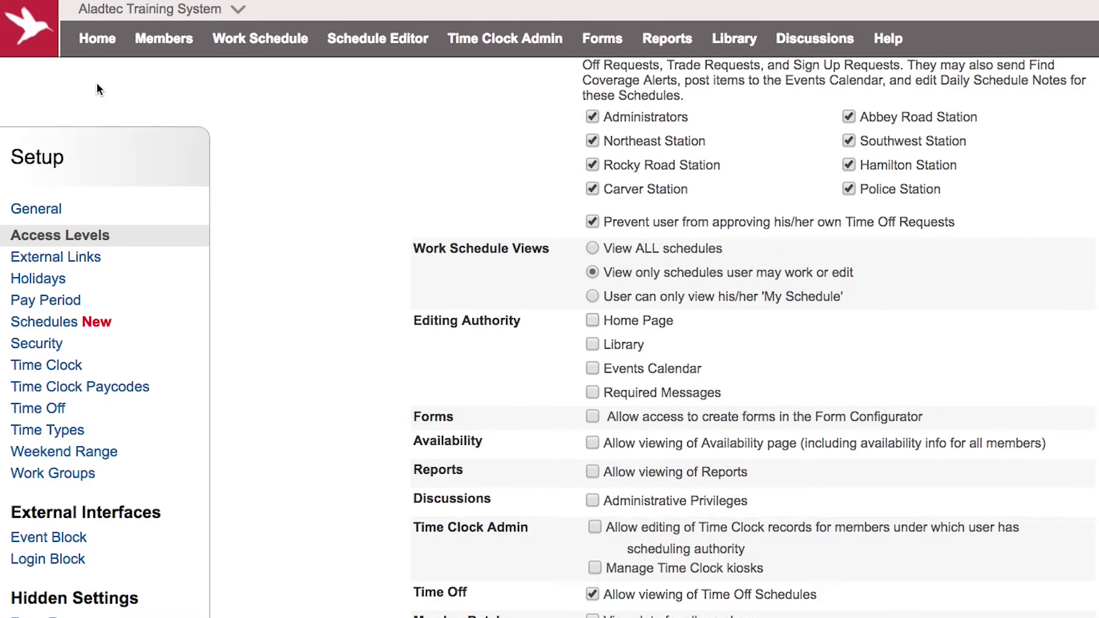
mouse_move(97, 41)
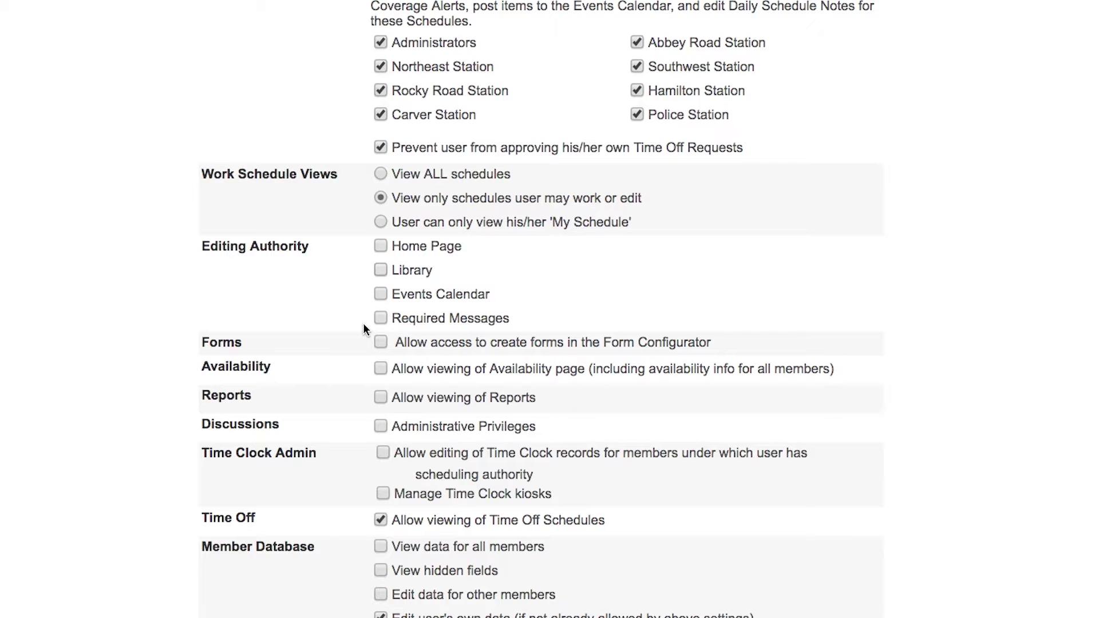
left_click(380, 319)
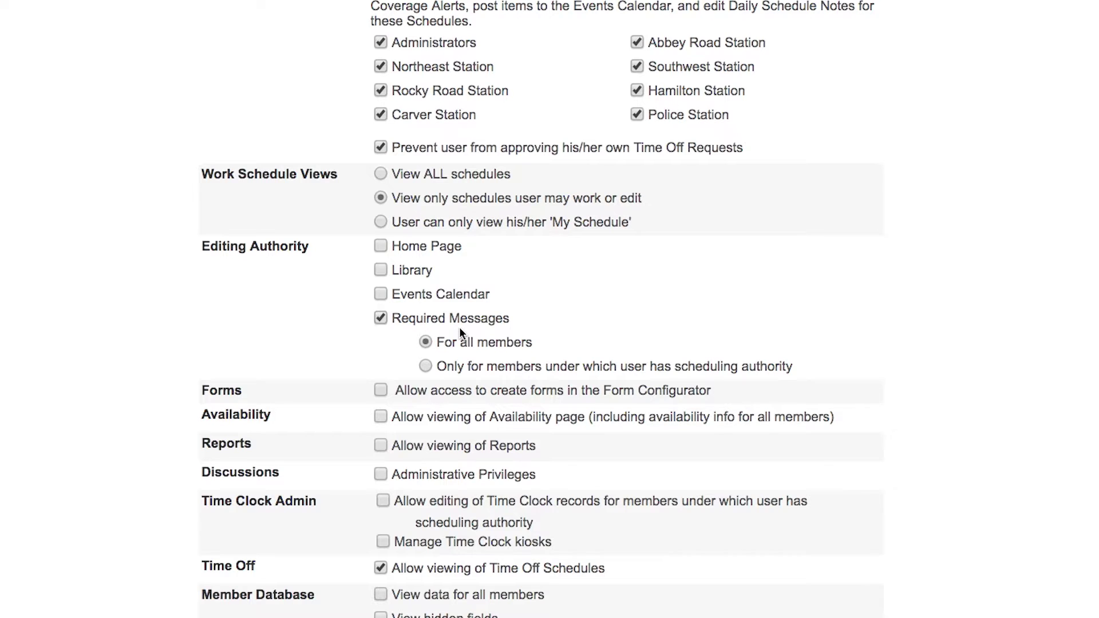
Remove the Required Messages editing permission from the Scheduler level
mouse_move(103, 62)
scroll(527, 132, "up", 2)
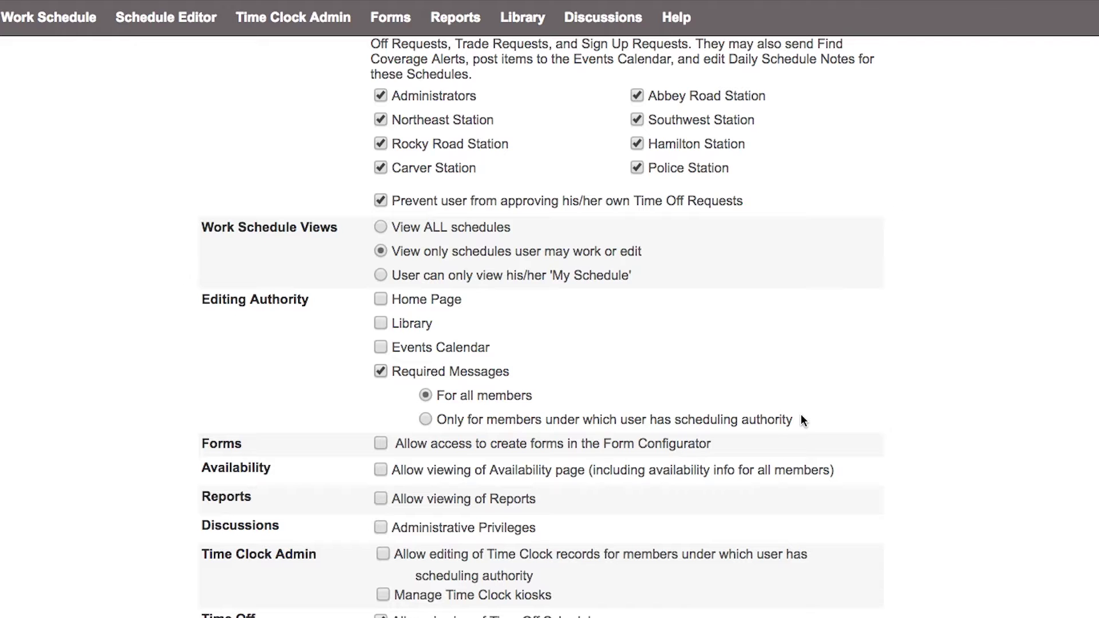
left_click(378, 372)
scroll(327, 297, "down", 5)
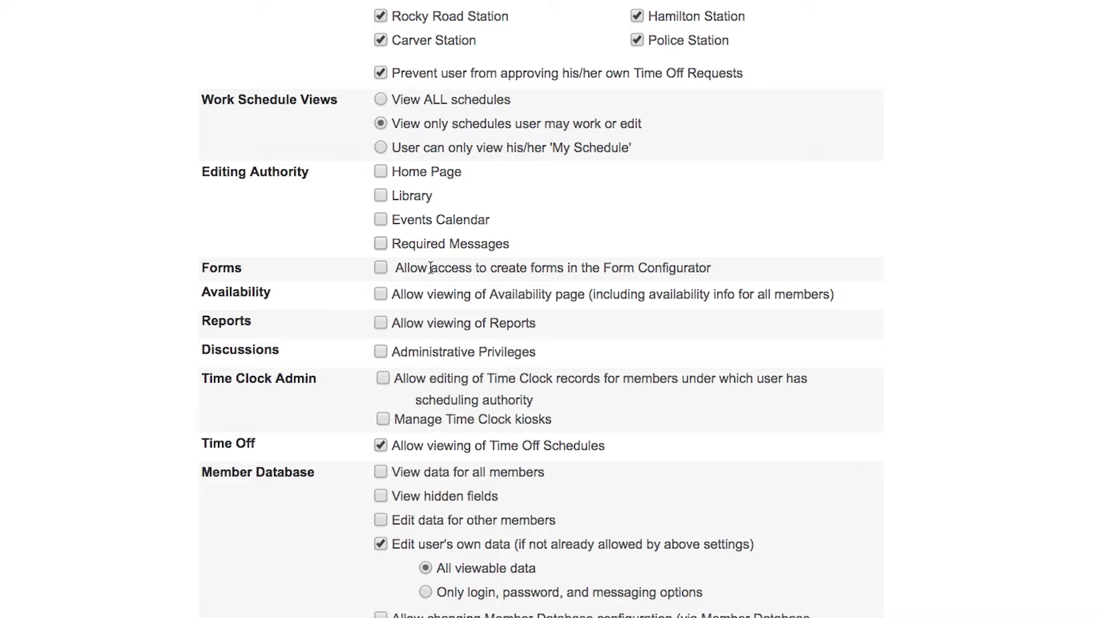
scroll(325, 147, "up", 5)
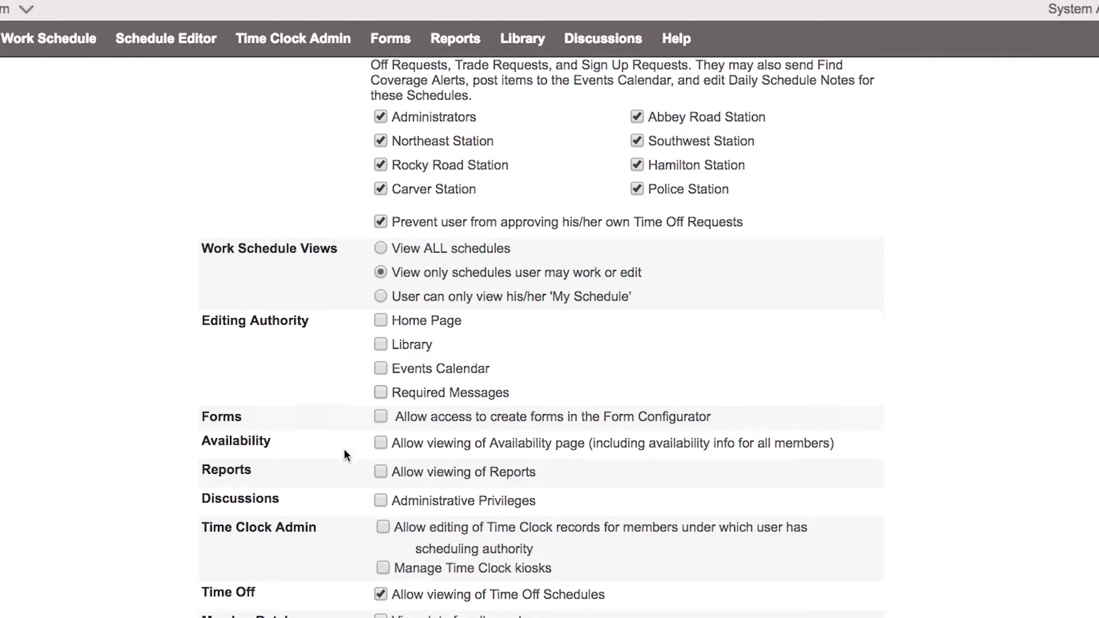
scroll(267, 458, "down", 5)
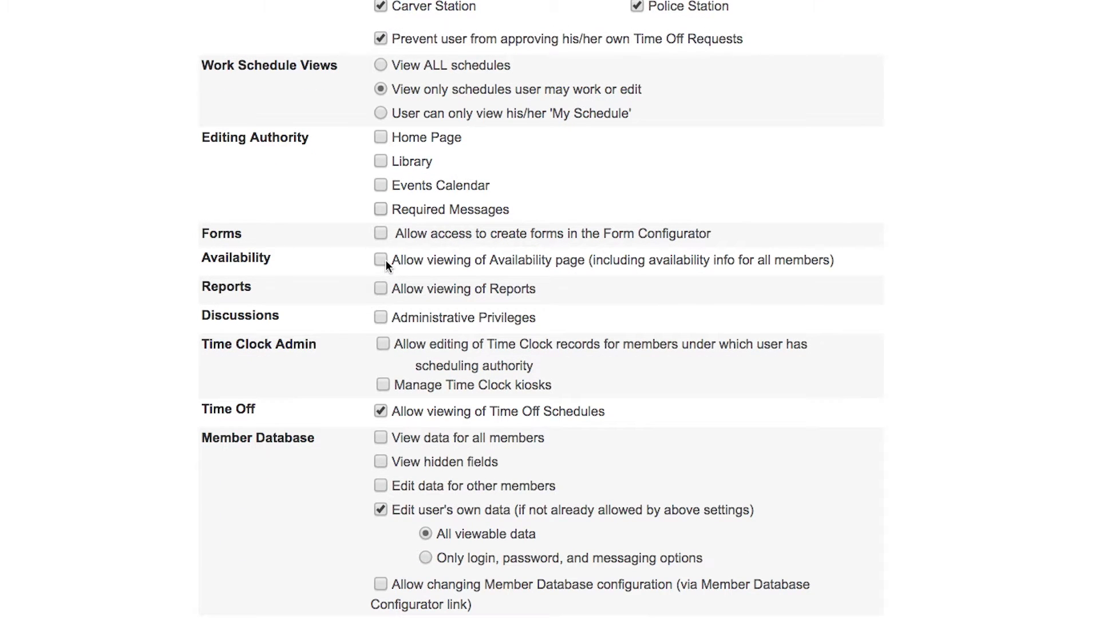
Disallow viewing of the Availability page and Reports for the Scheduler level
left_click(385, 261)
left_click(379, 290)
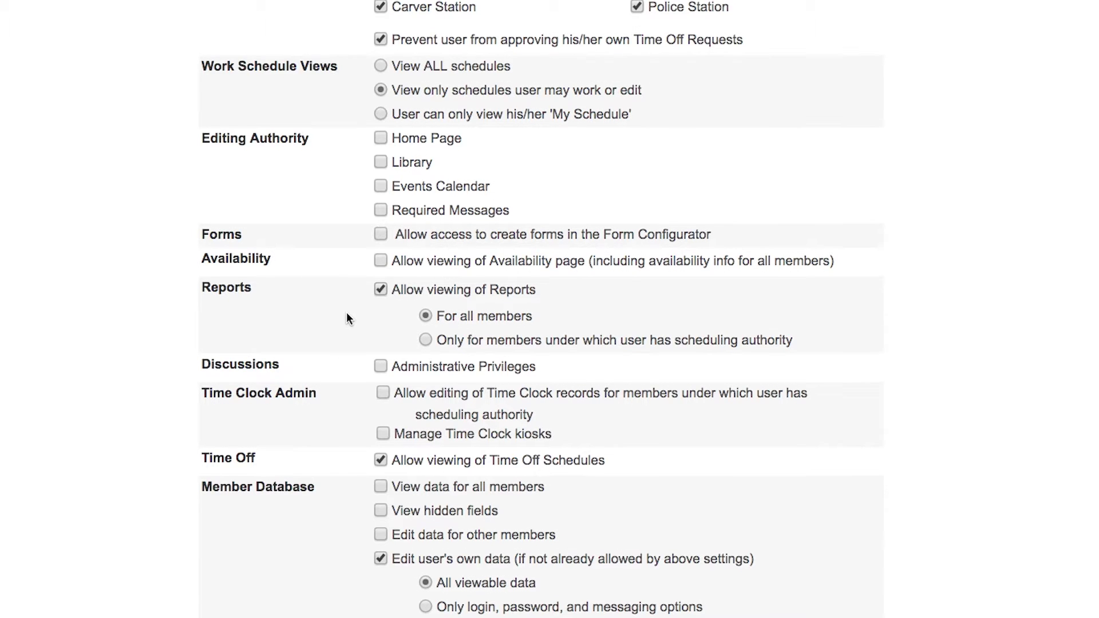
scroll(347, 315, "up", 1)
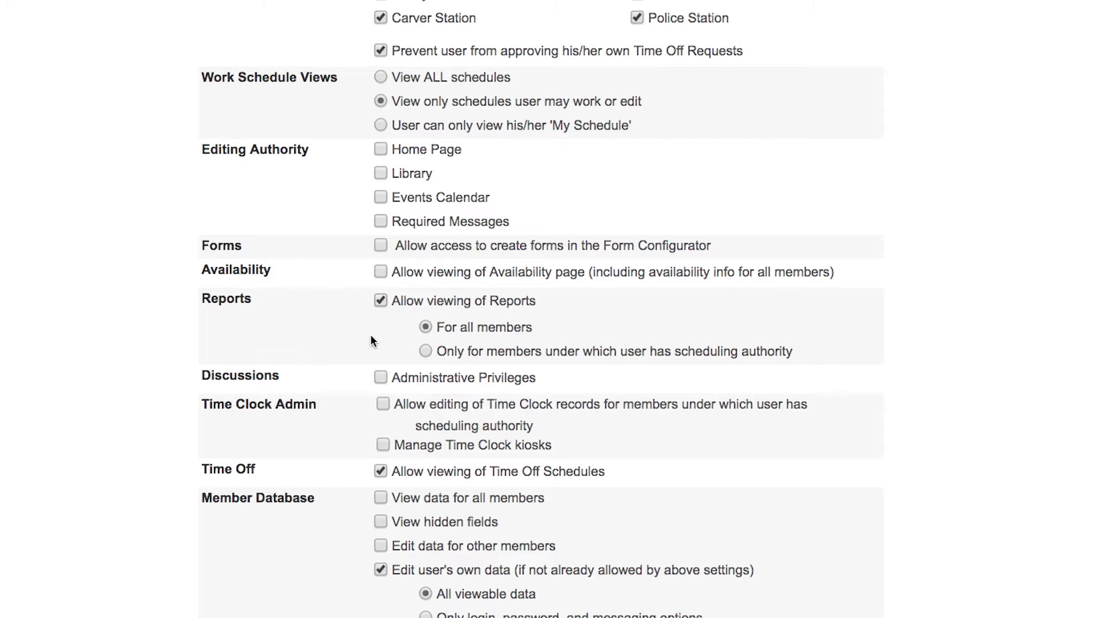
left_click(381, 301)
scroll(344, 315, "down", 2)
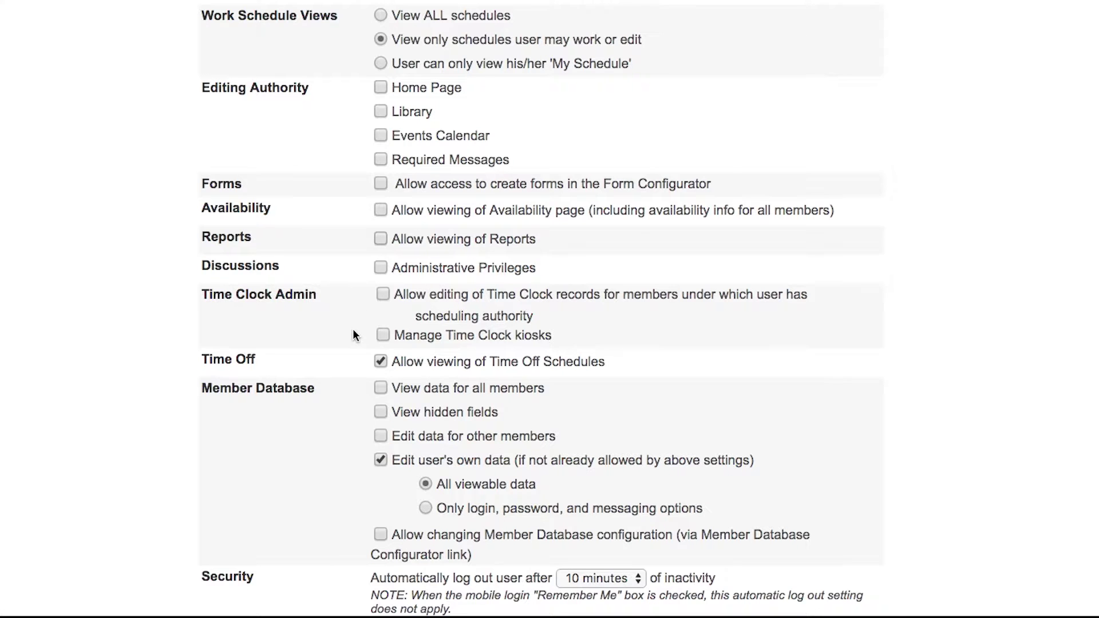
scroll(353, 329, "down", 2)
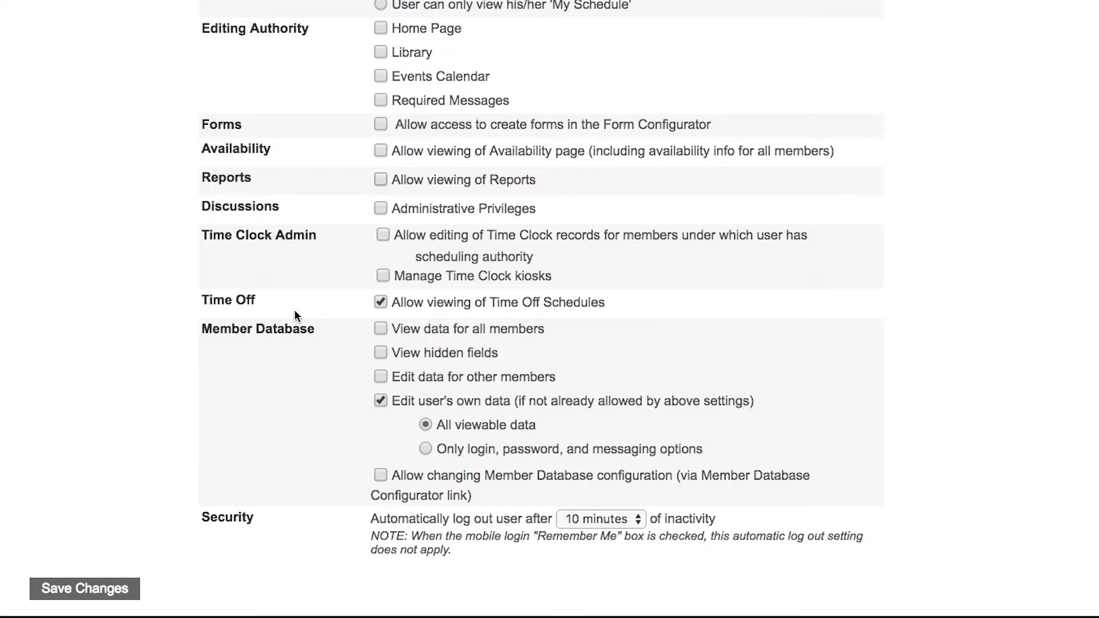
scroll(302, 345, "down", 3)
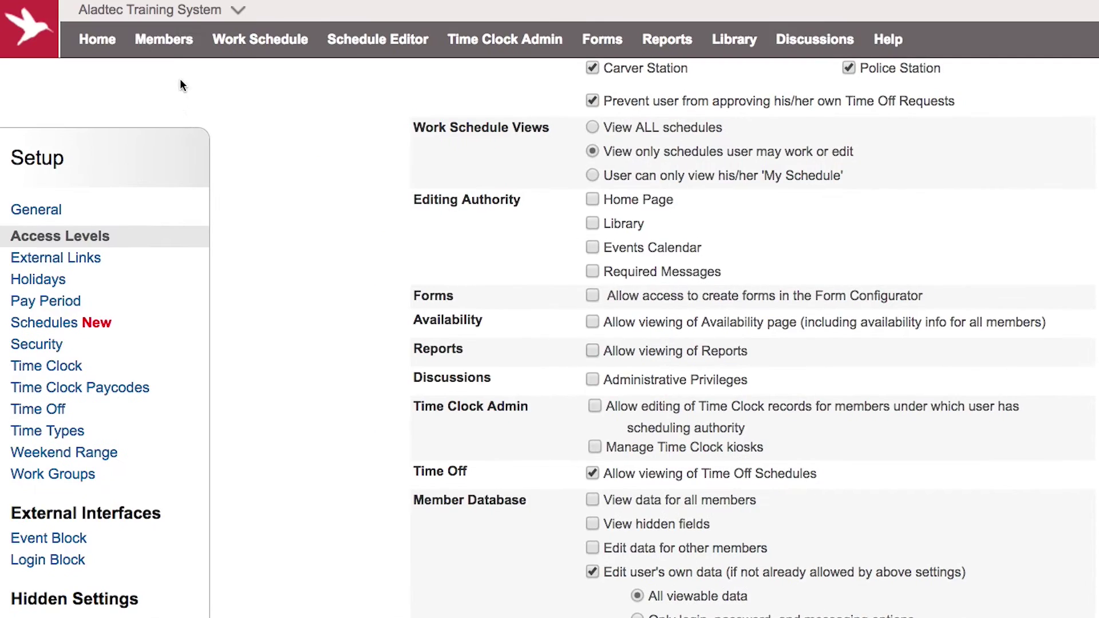
Let Scheduler edit other members' data only for members under its scheduling authority
mouse_move(167, 50)
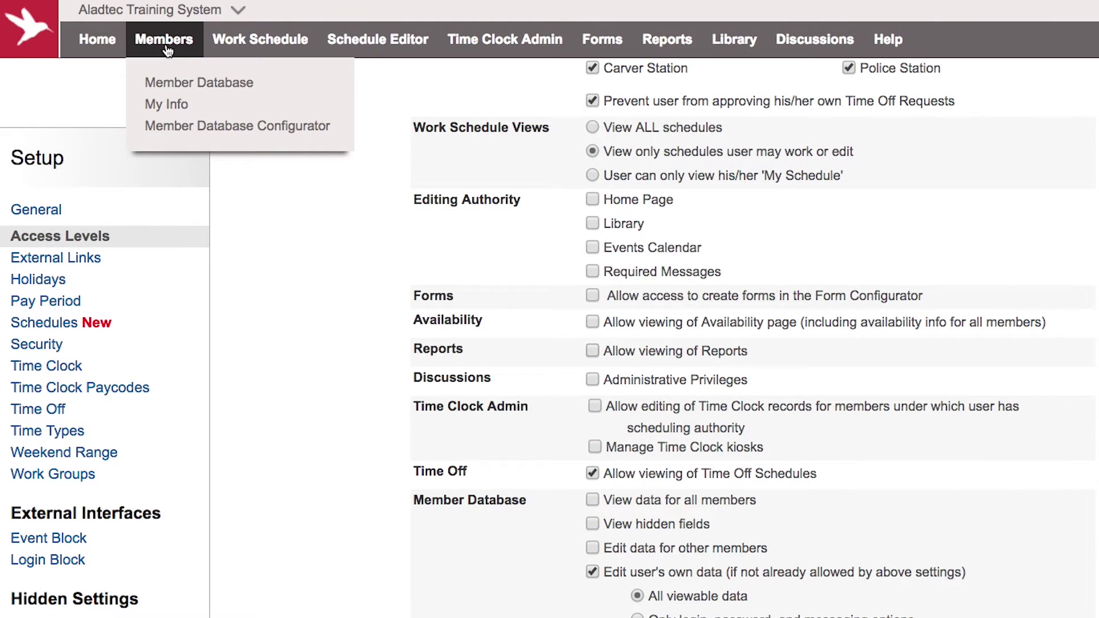
scroll(314, 309, "down", 5)
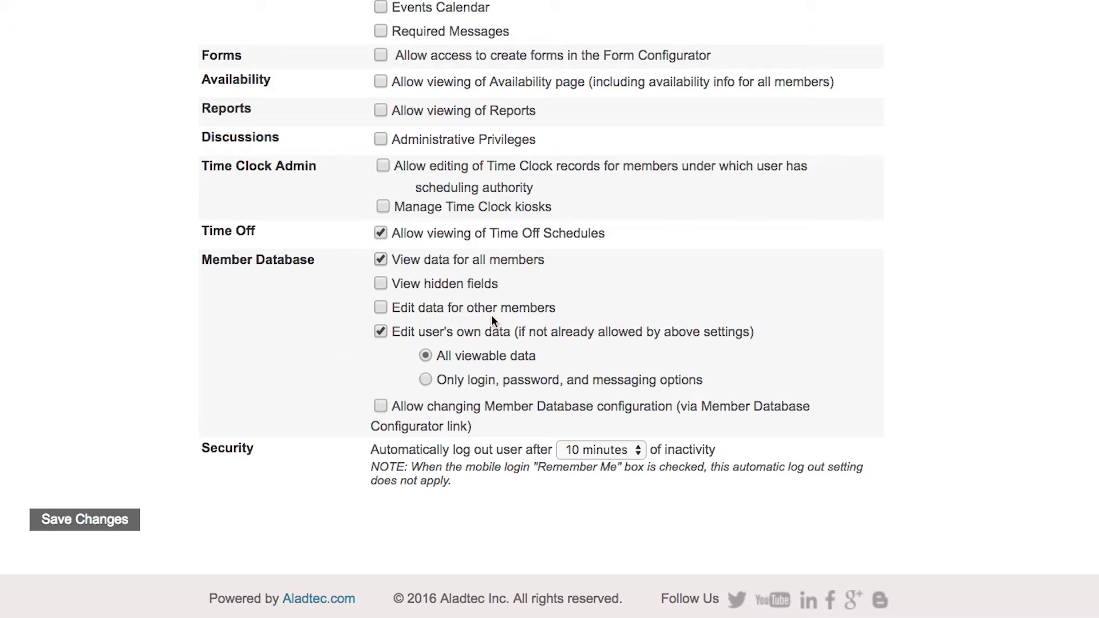
left_click(381, 308)
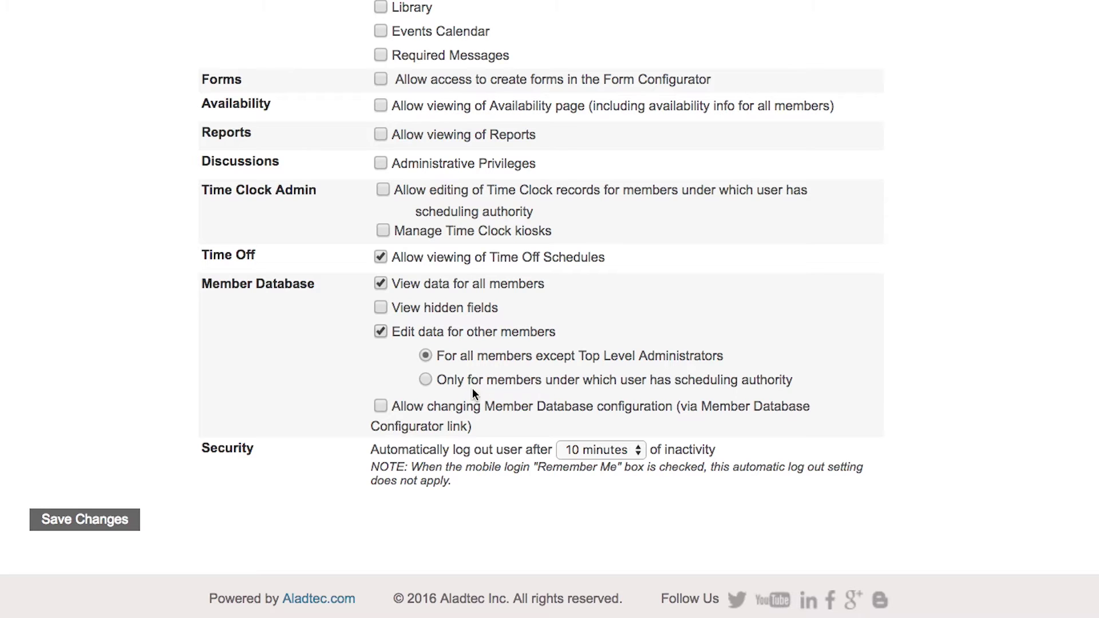
left_click(428, 381)
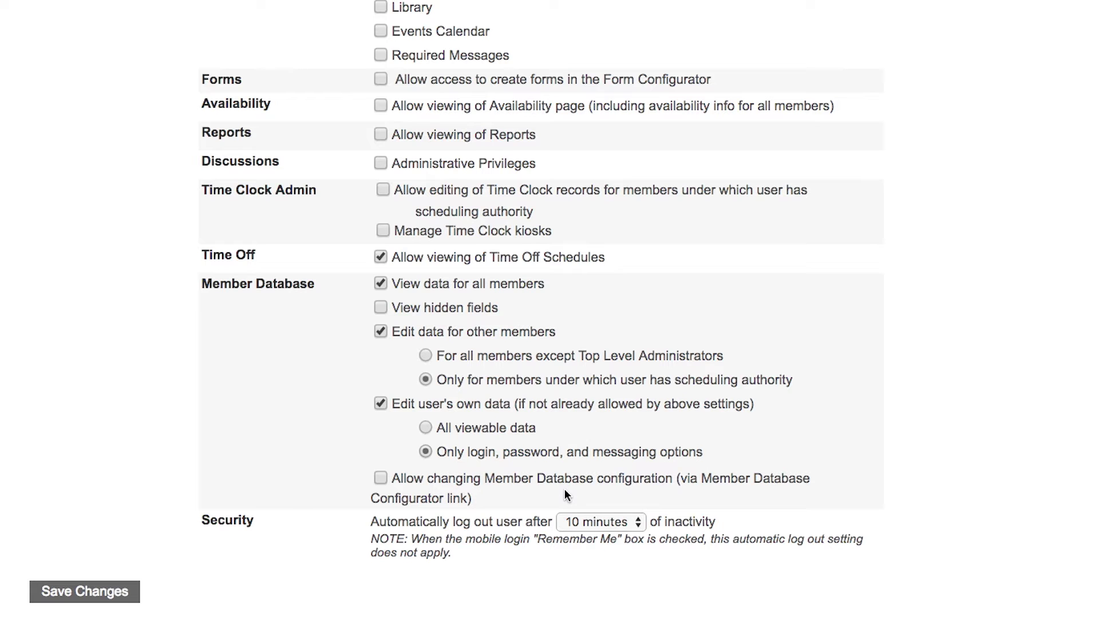
Keep the 10-minute auto-logout and save the Scheduler level's permissions
mouse_move(172, 42)
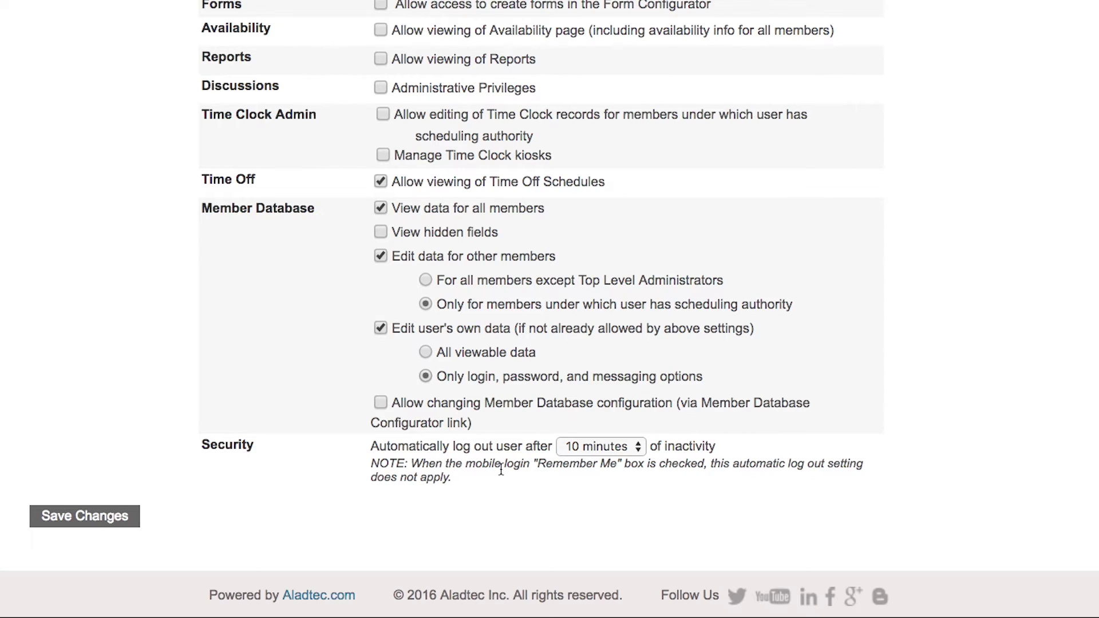
left_click(614, 450)
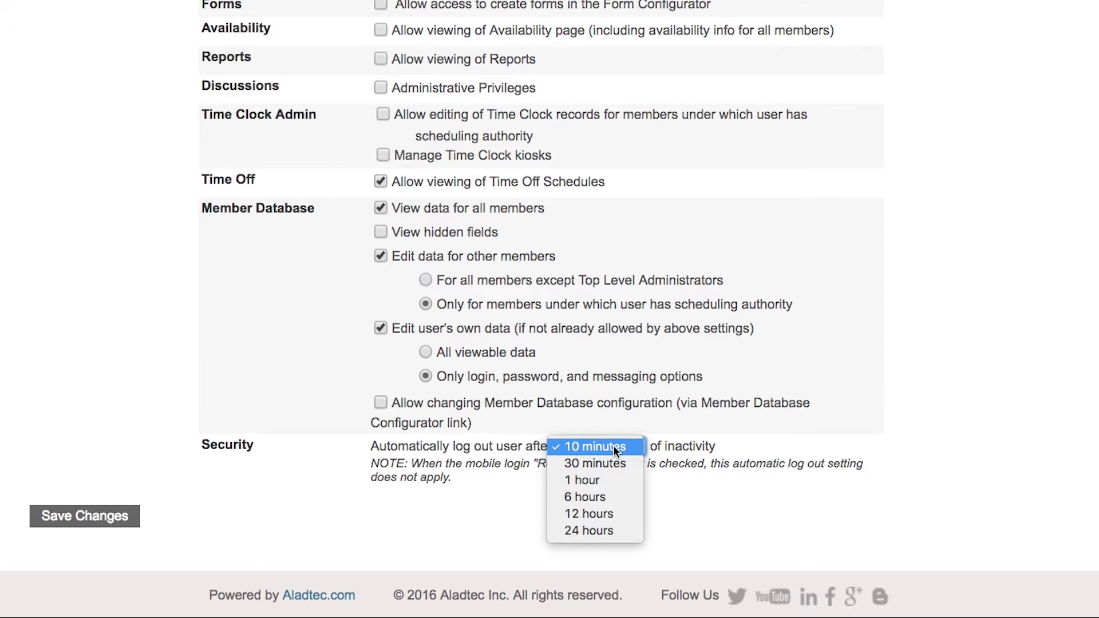
left_click(151, 446)
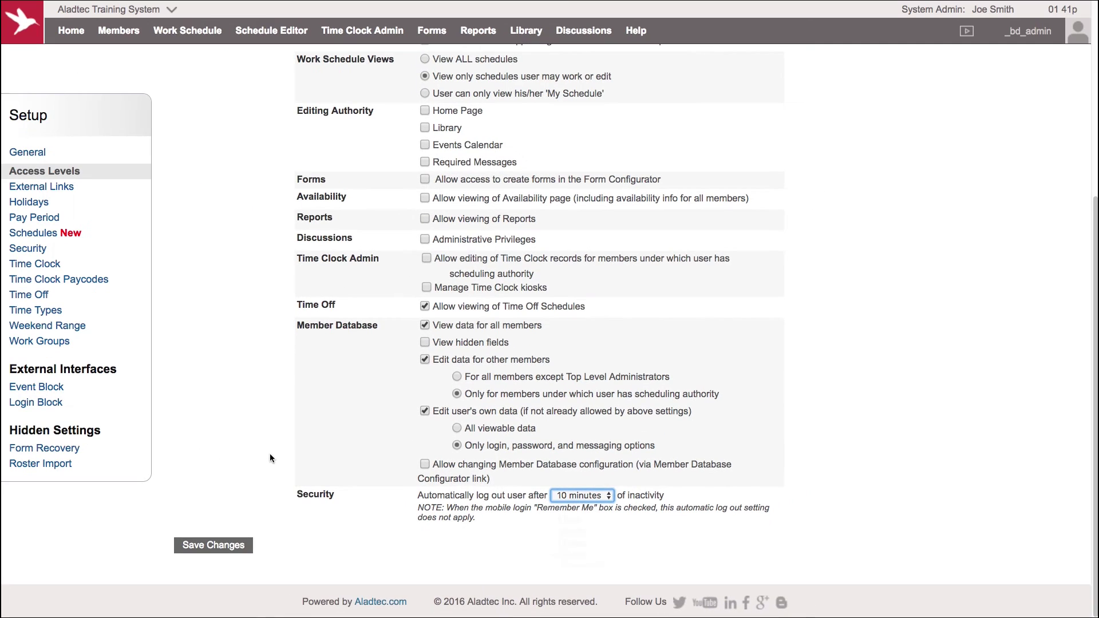
left_click(217, 546)
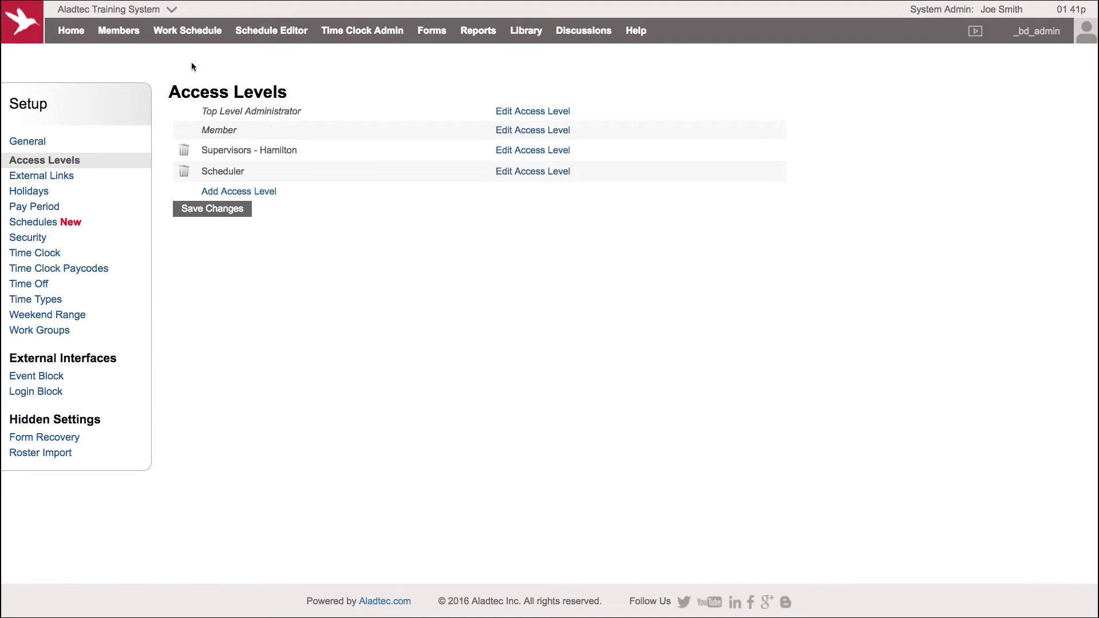
In the Member Database, edit a member's record and set their access level to Scheduler
mouse_move(120, 31)
left_click(130, 62)
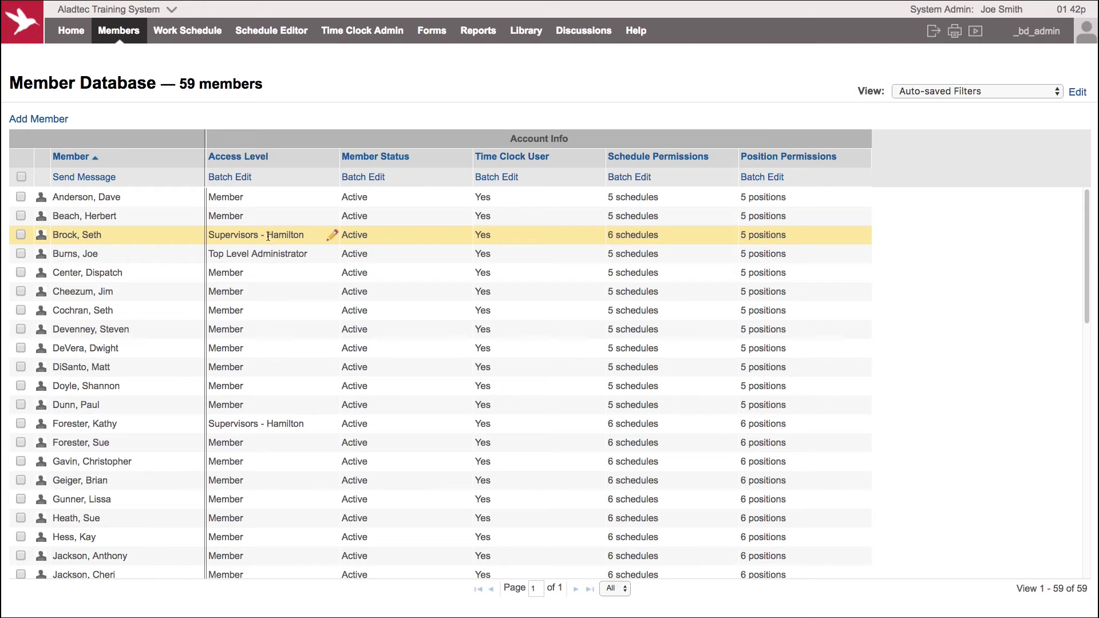
mouse_move(70, 312)
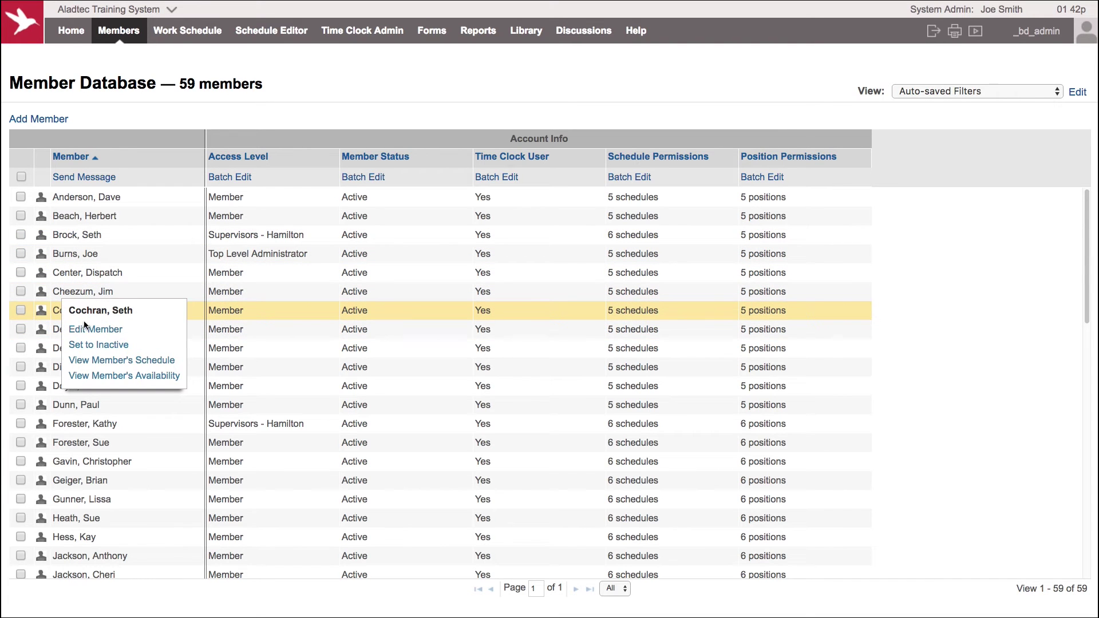
left_click(86, 329)
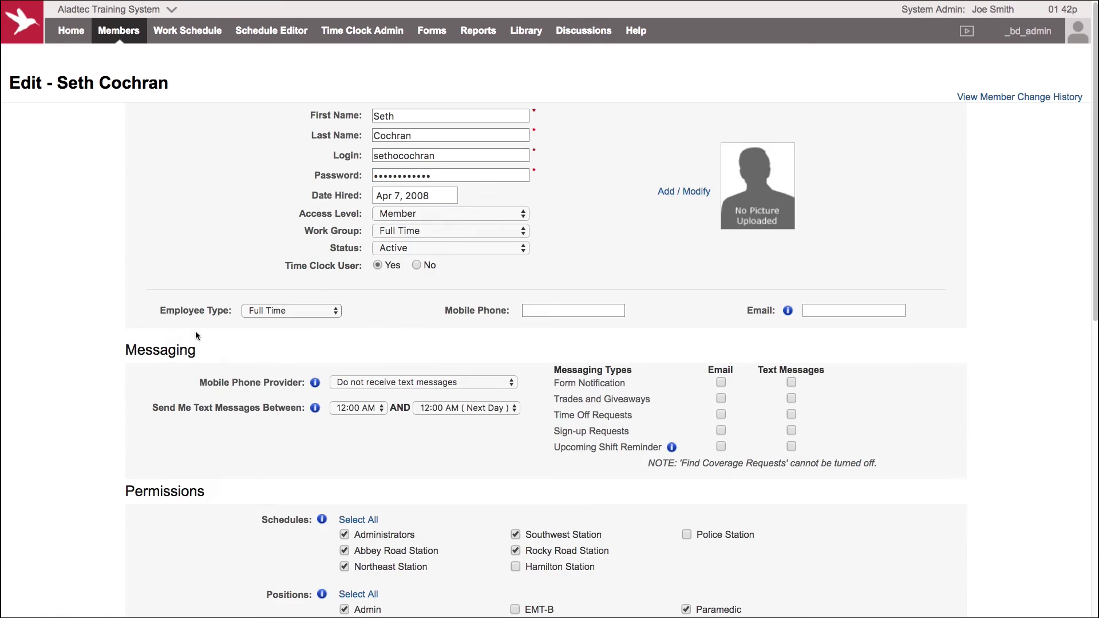
left_click(497, 260)
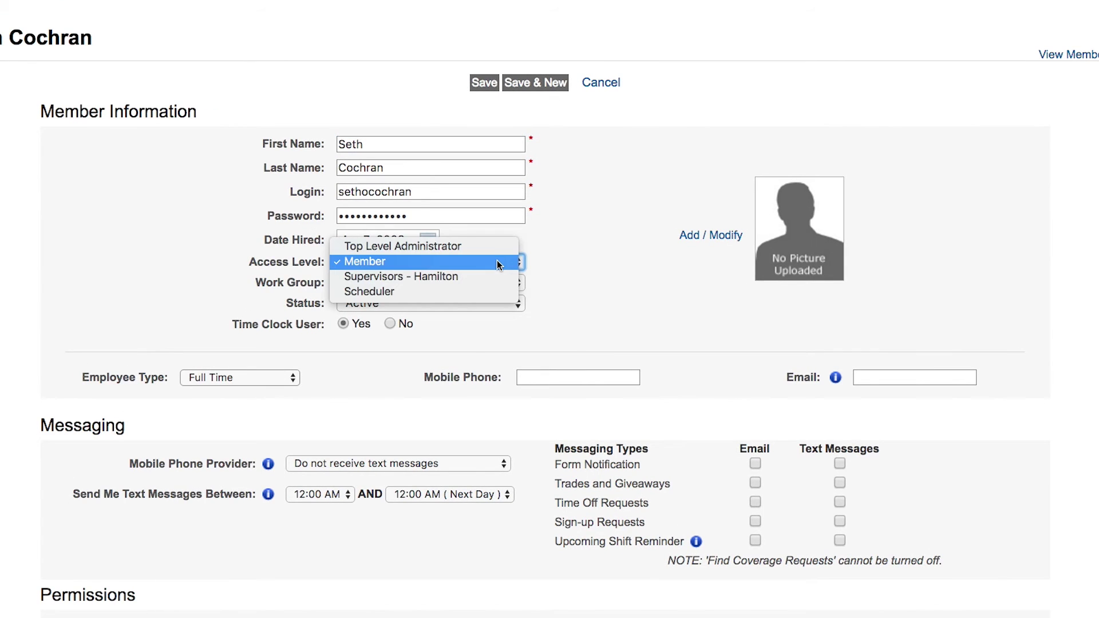
left_click(456, 293)
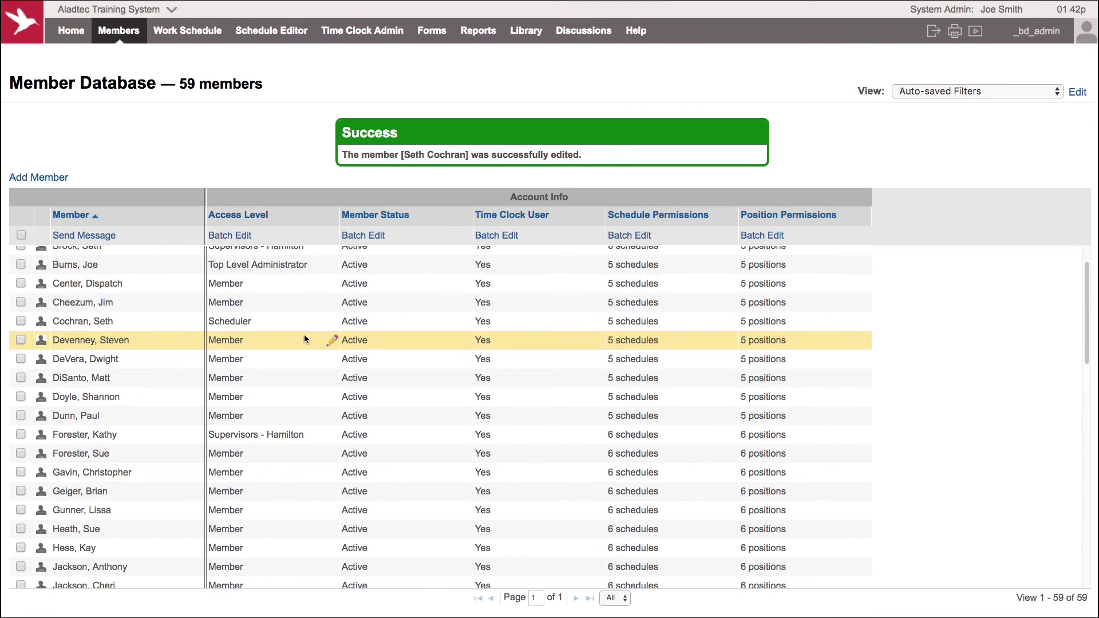
Change another member's access level to Scheduler directly in the listing and save
left_click(275, 376)
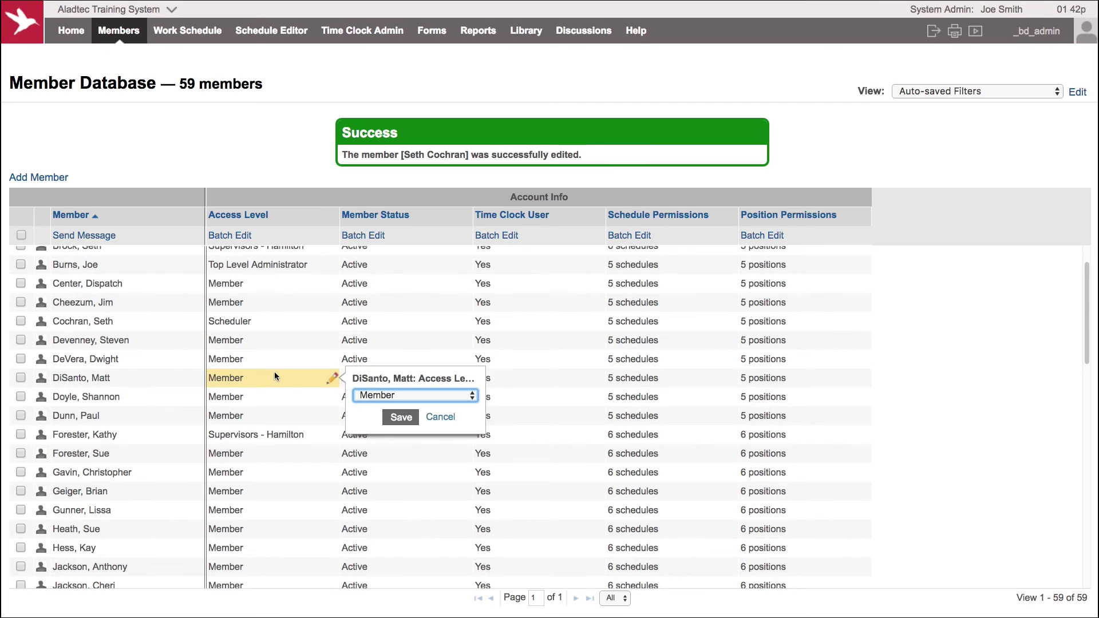
left_click(395, 394)
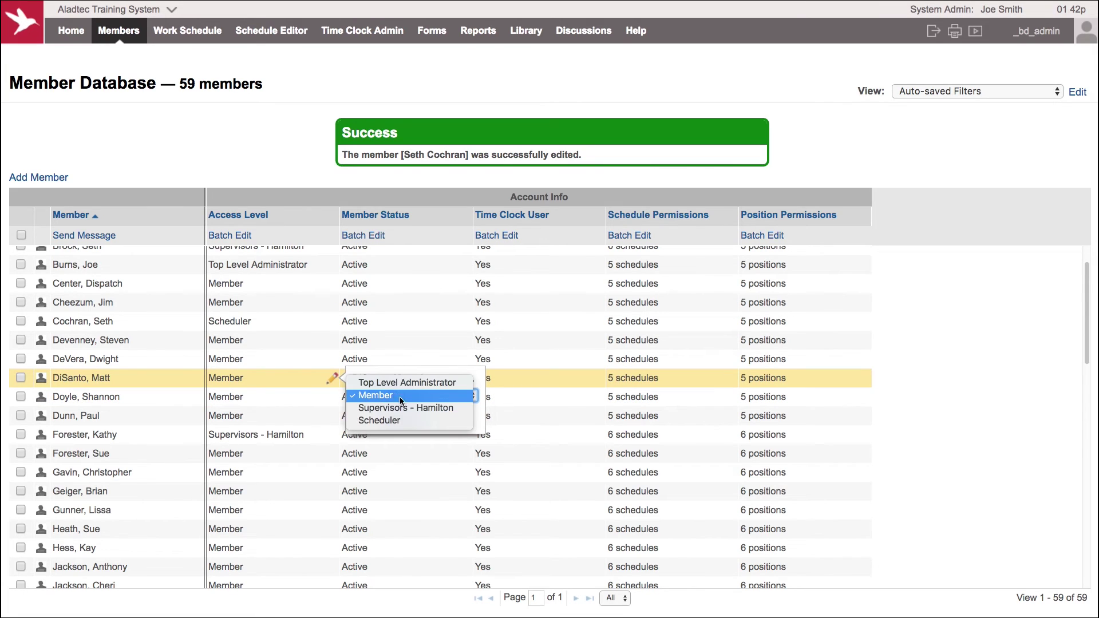
key("Escape")
left_click(395, 417)
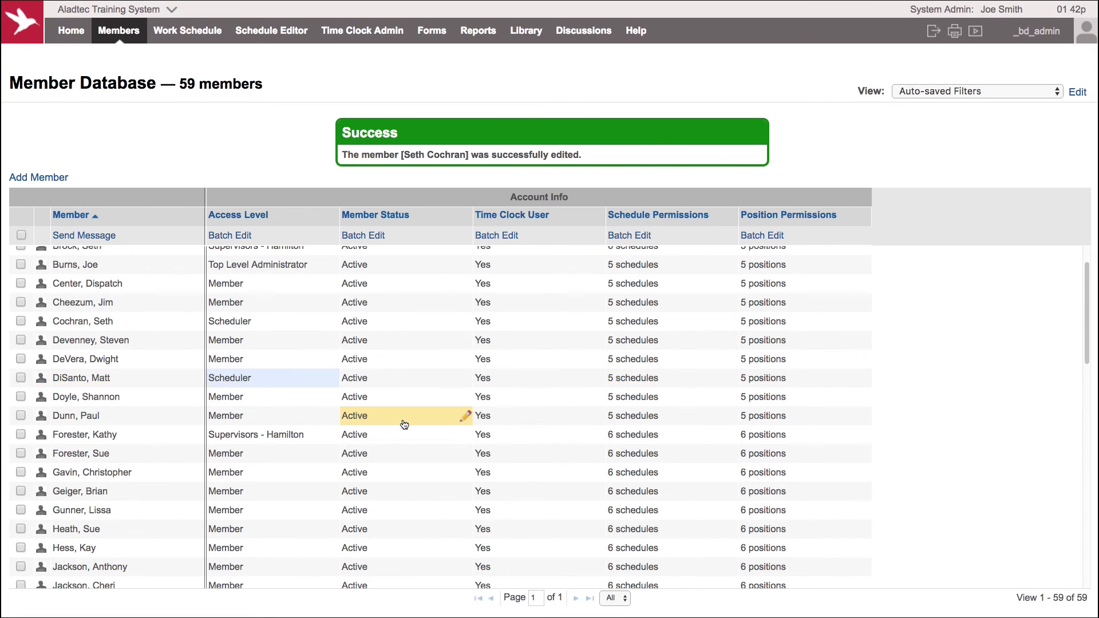